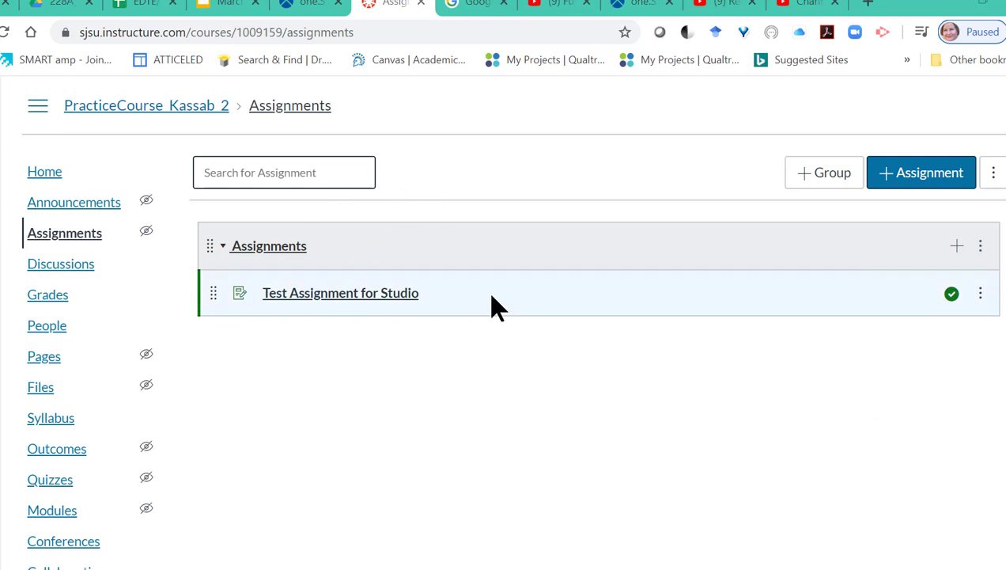
Create a new assignment in the practice course and name it "Test YouTube Assignment"
{"action": "left_click", "coordinate": [79, 236]}
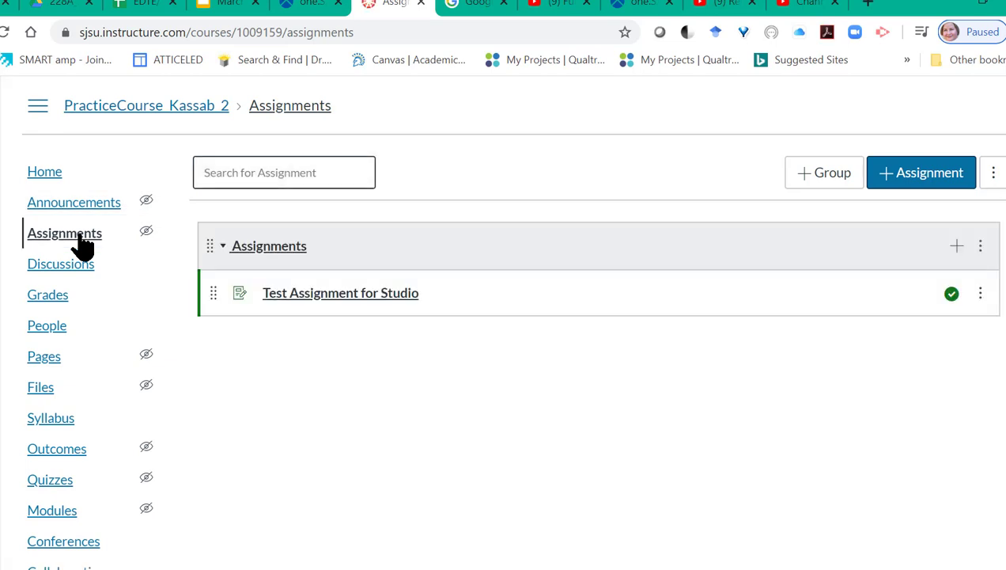
{"action": "left_click", "coordinate": [894, 183]}
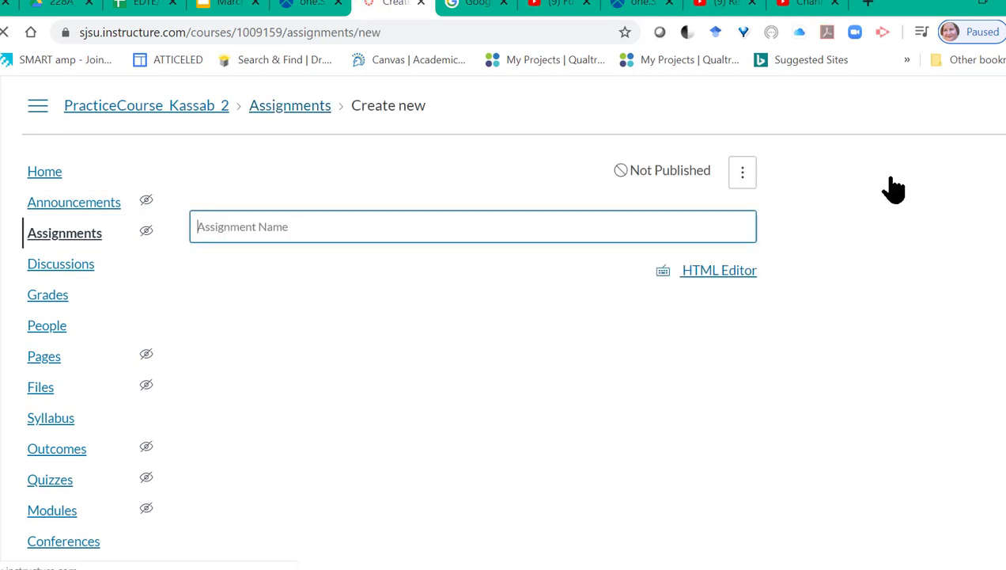
{"action": "left_click", "coordinate": [626, 227]}
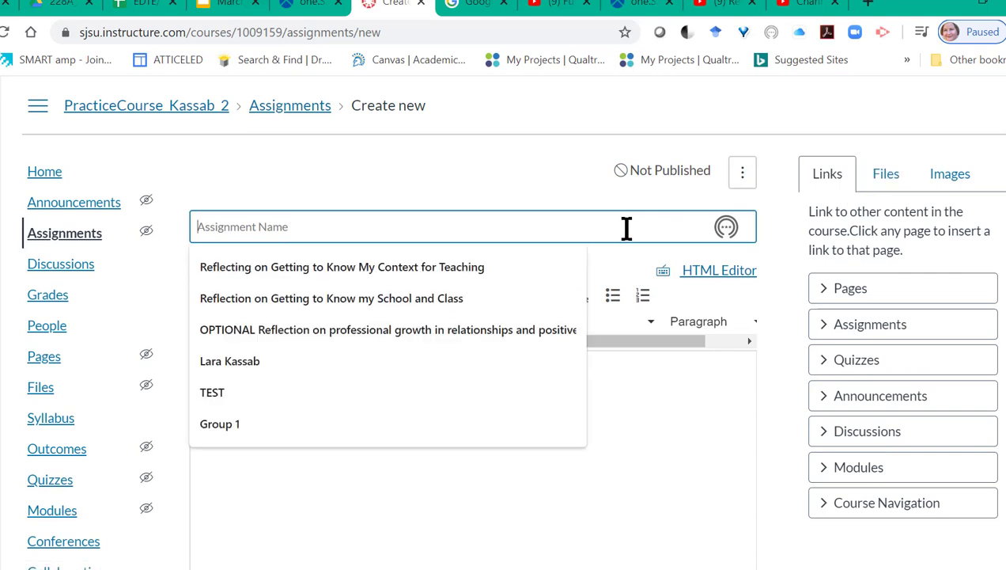
{"action": "type", "text": "Test Y"}
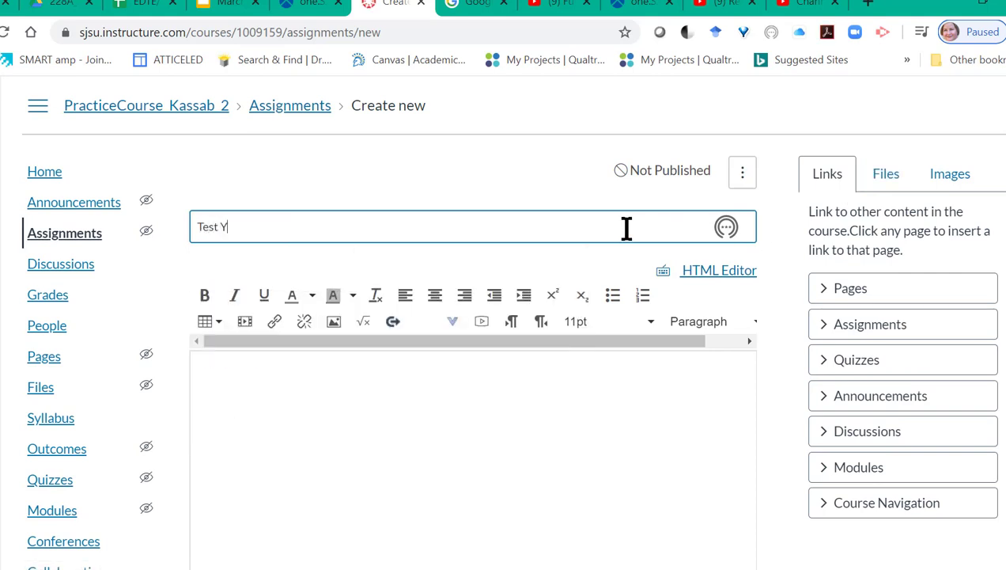
{"action": "type", "text": "ouTube Assignment"}
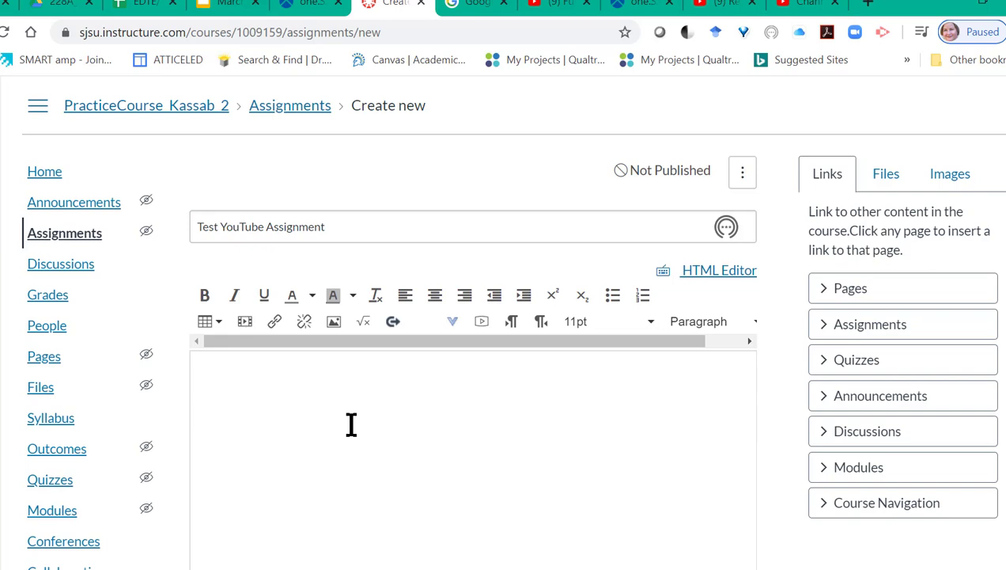
Copy both TED talk instruction paragraphs from the open Word document and paste them into the Canvas assignment description
{"action": "mouse_move", "coordinate": [726, 568]}
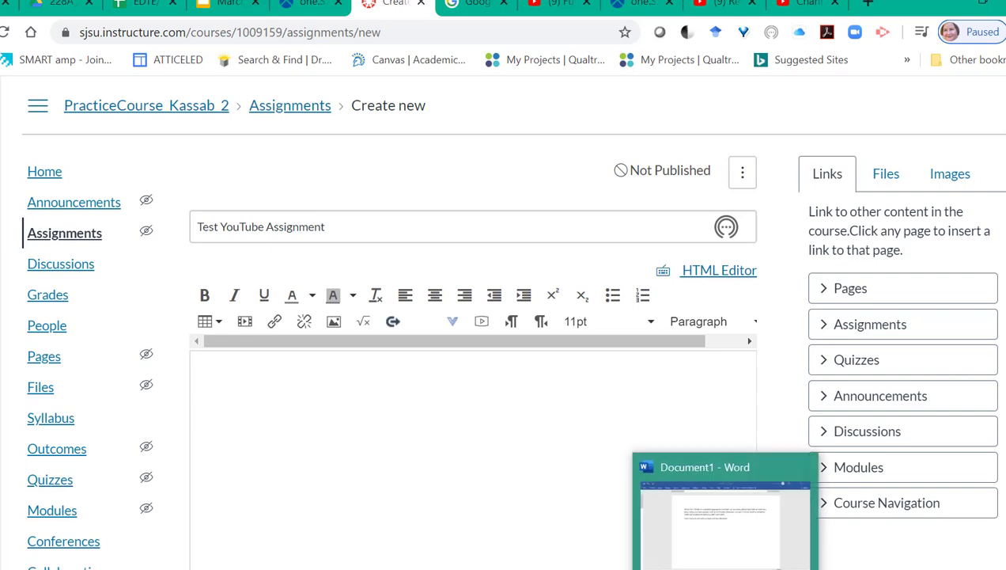
{"action": "left_click", "coordinate": [726, 564]}
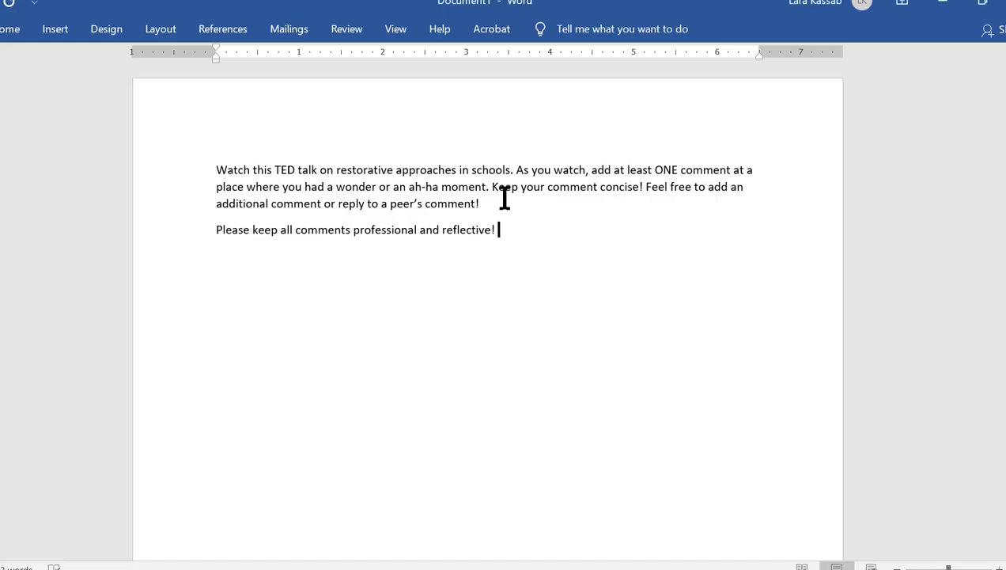
{"action": "left_click_drag", "start_coordinate": [516, 229], "coordinate": [235, 170]}
{"action": "key", "text": "ctrl+c"}
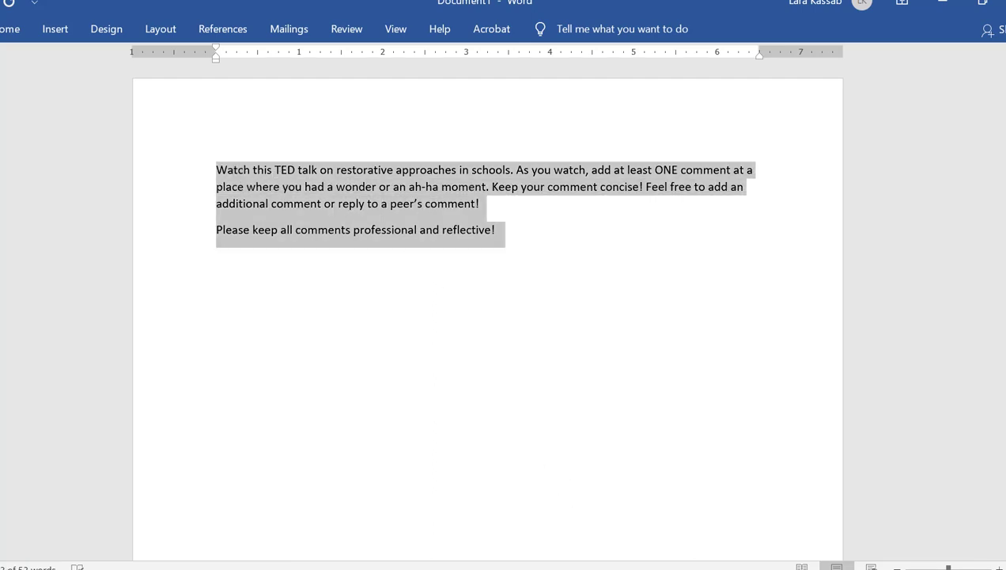
{"action": "key", "text": "alt+Tab"}
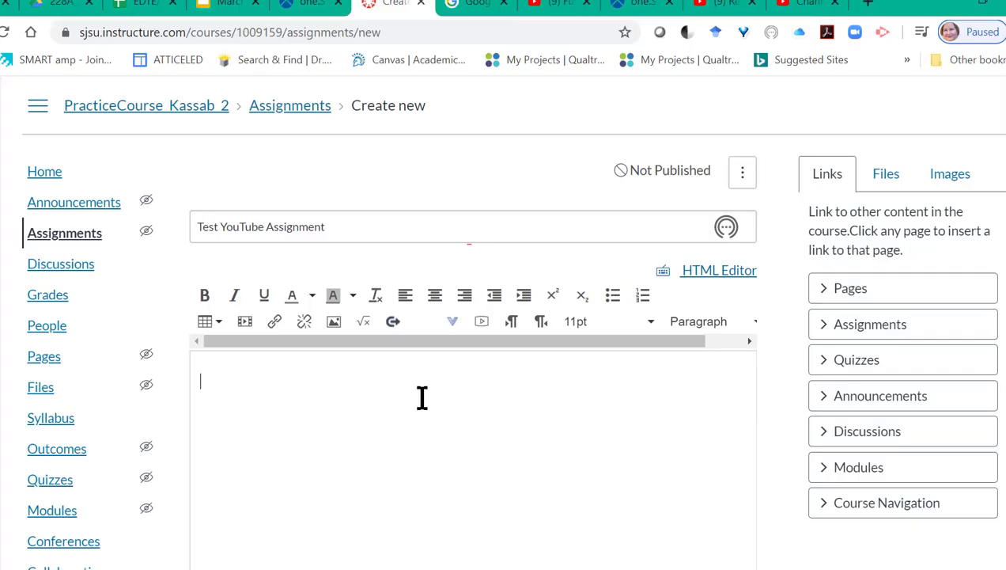
{"action": "key", "text": "ctrl+v"}
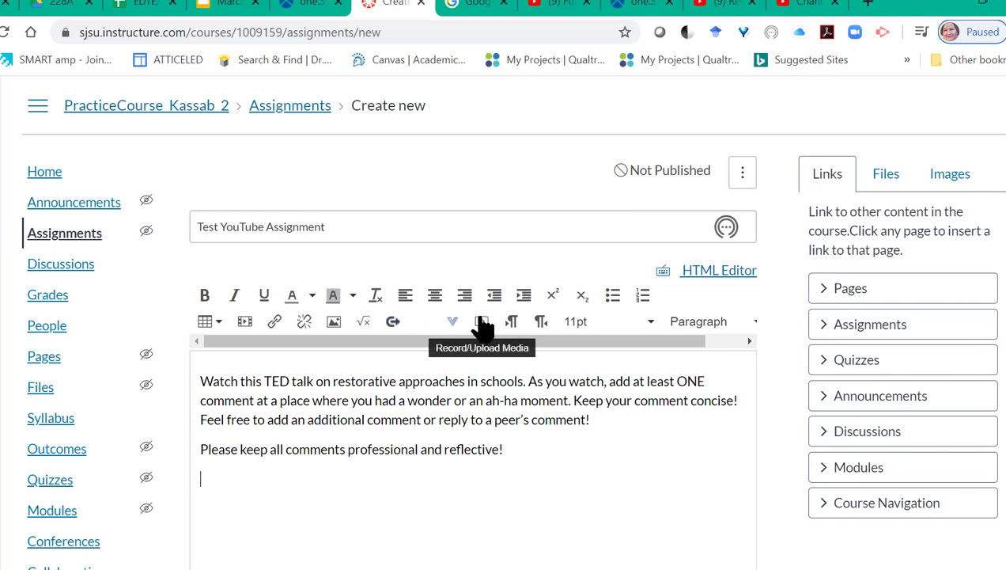
Open the Studio media library from the description editor and start adding a new item to My Uploads
{"action": "left_click", "coordinate": [456, 326]}
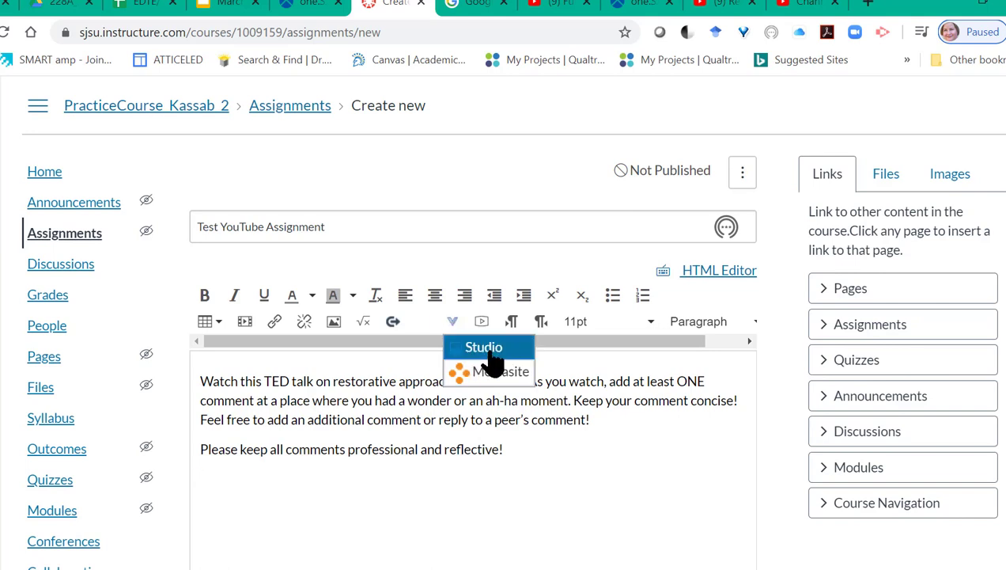
{"action": "left_click", "coordinate": [491, 360]}
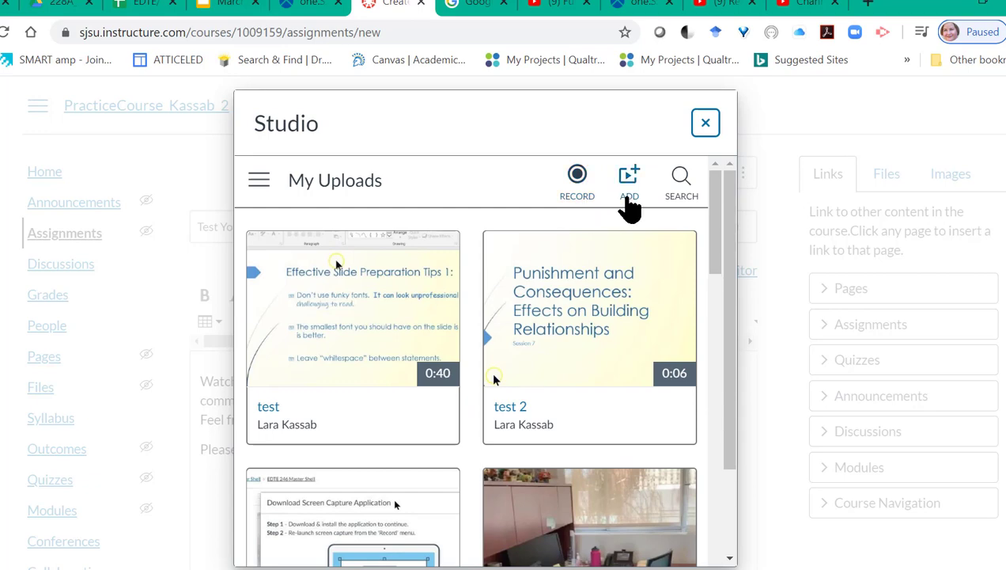
{"action": "mouse_move", "coordinate": [413, 407]}
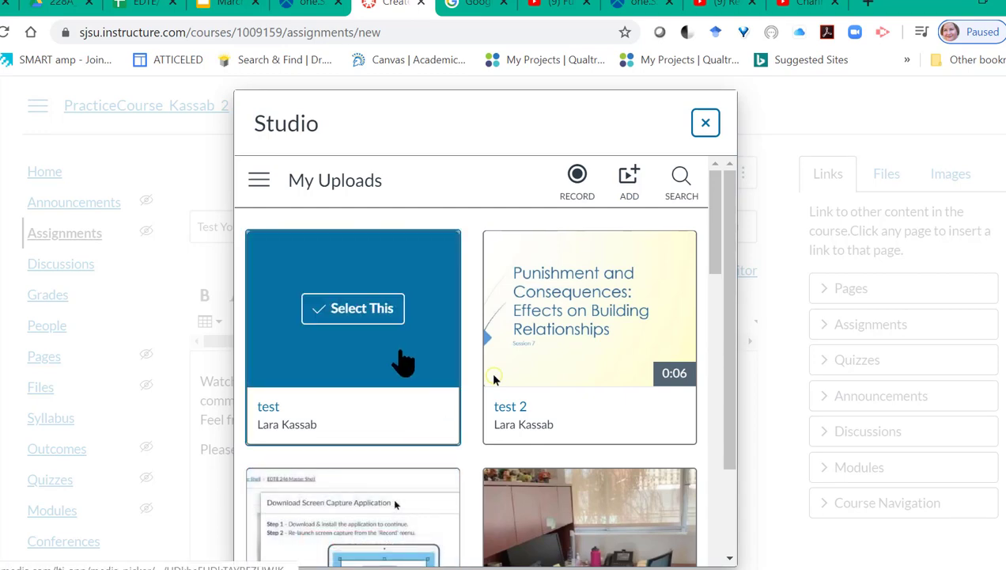
{"action": "mouse_move", "coordinate": [528, 353]}
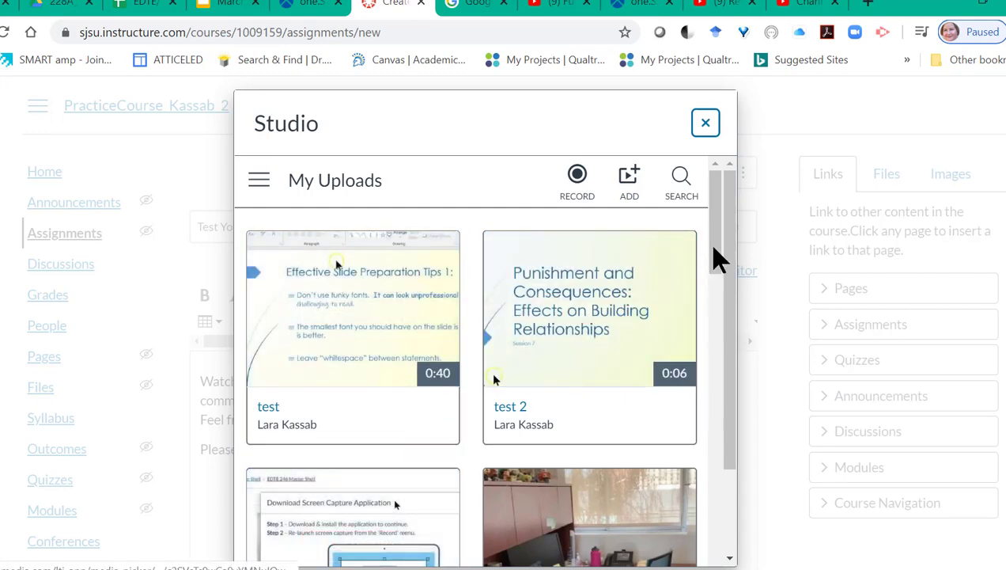
{"action": "left_click_drag", "start_coordinate": [719, 246], "coordinate": [710, 212]}
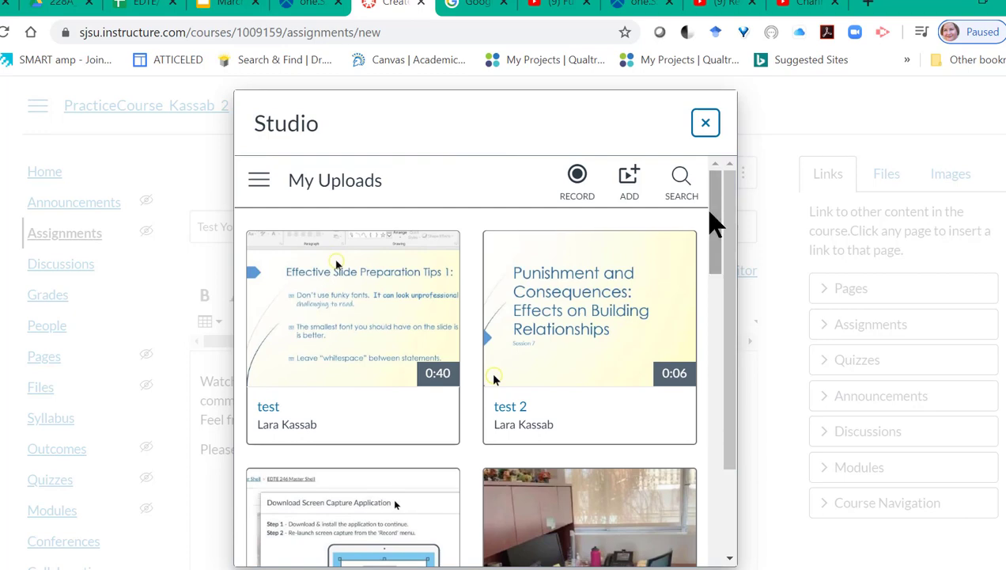
{"action": "left_click", "coordinate": [629, 201]}
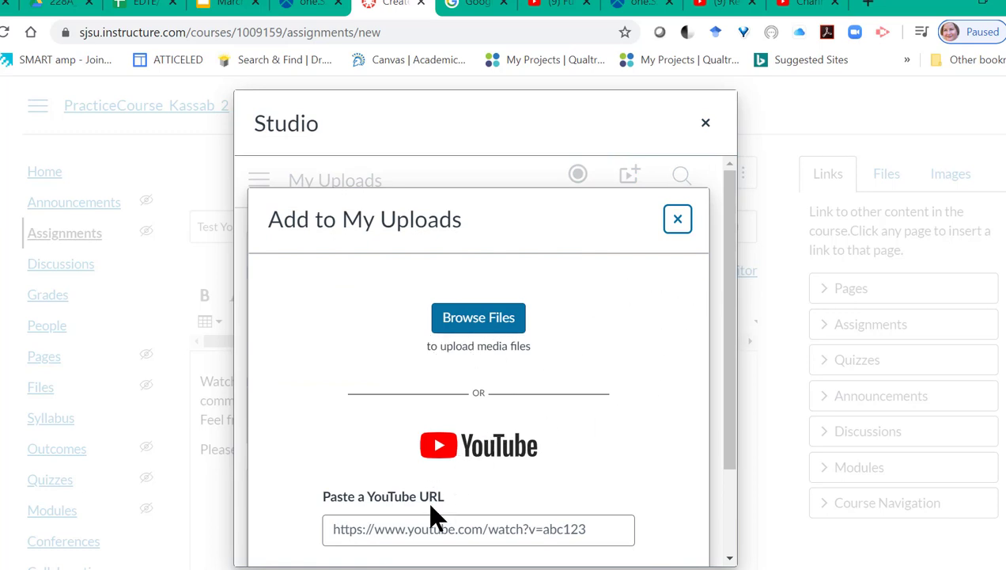
{"action": "left_click", "coordinate": [718, 5]}
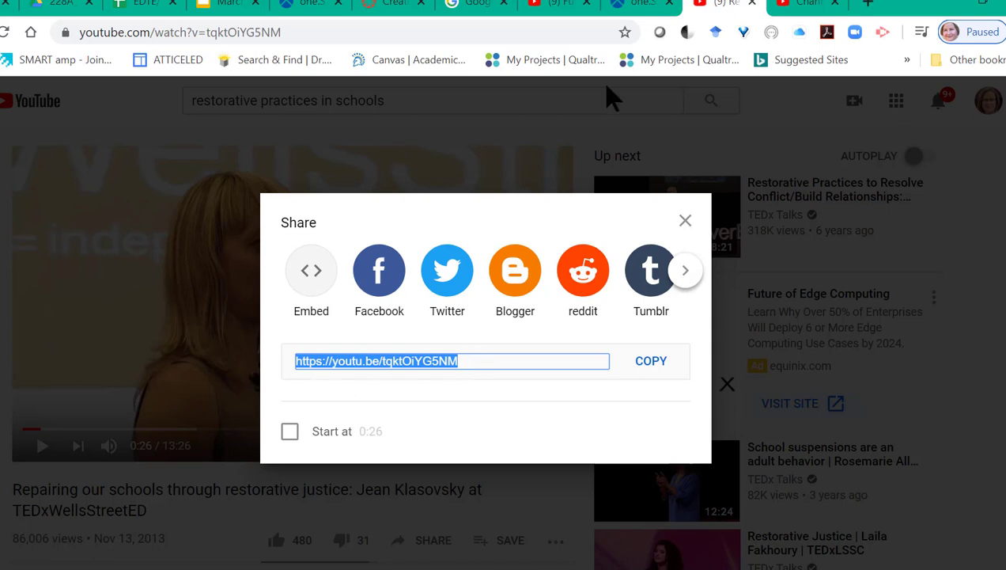
{"action": "left_click", "coordinate": [393, 4]}
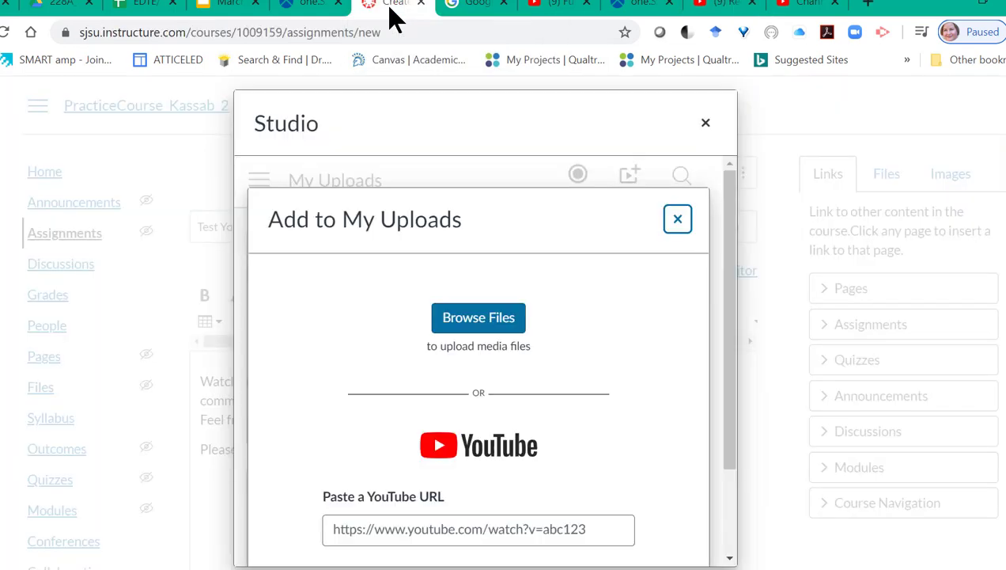
{"action": "left_click", "coordinate": [379, 528]}
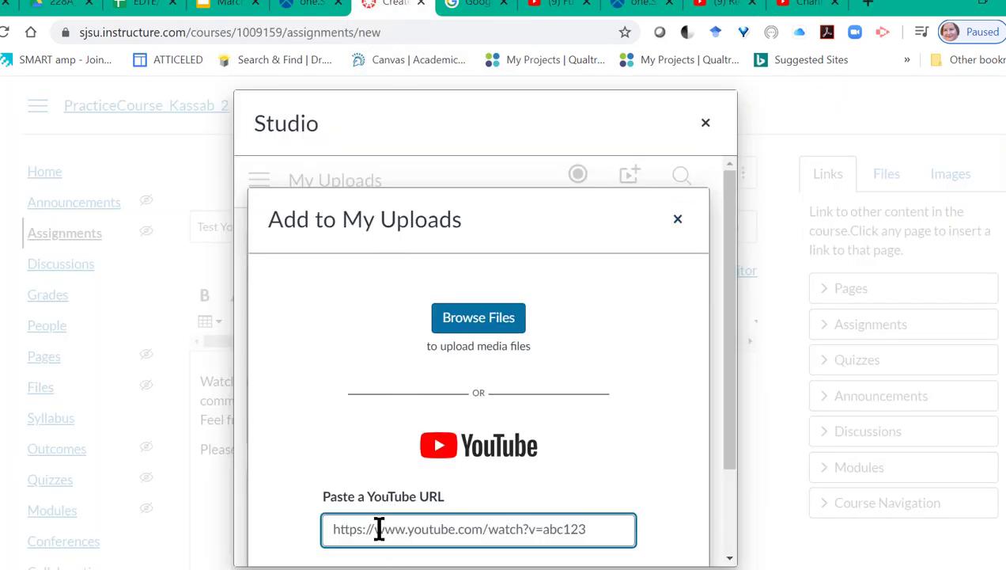
{"action": "type", "text": "https://youtu.be/tqktOiYG5NM"}
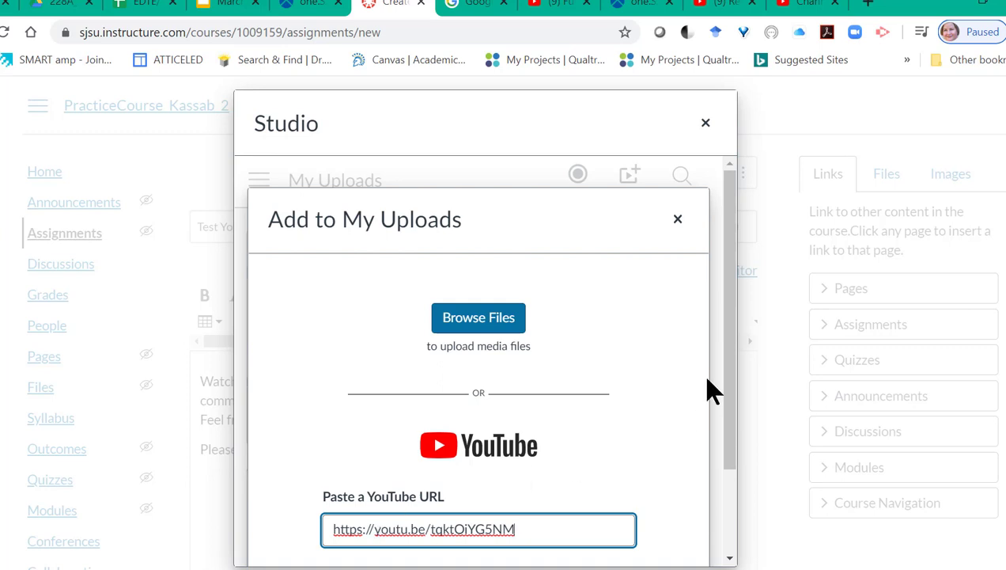
{"action": "left_click_drag", "start_coordinate": [725, 364], "coordinate": [734, 460]}
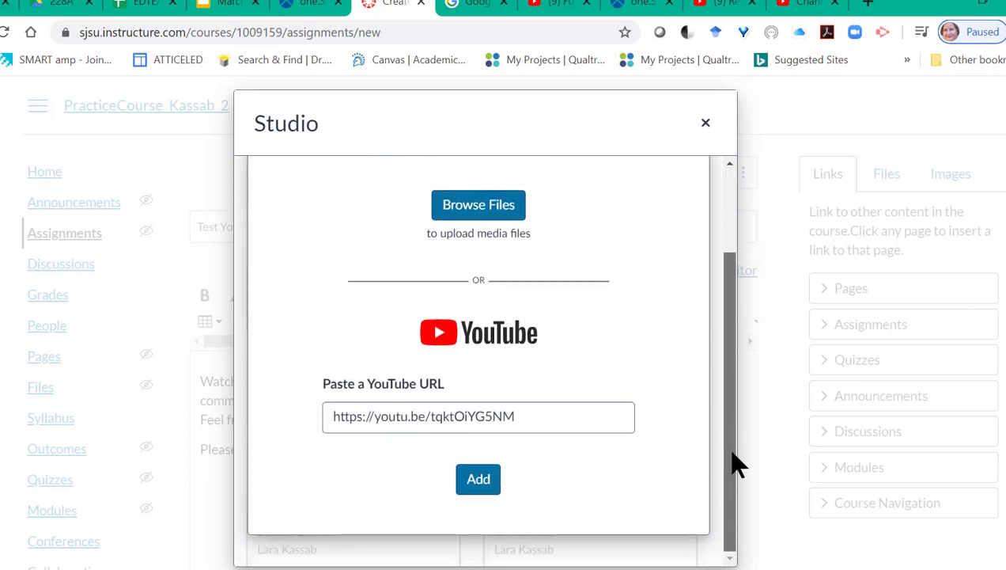
{"action": "left_click", "coordinate": [489, 484]}
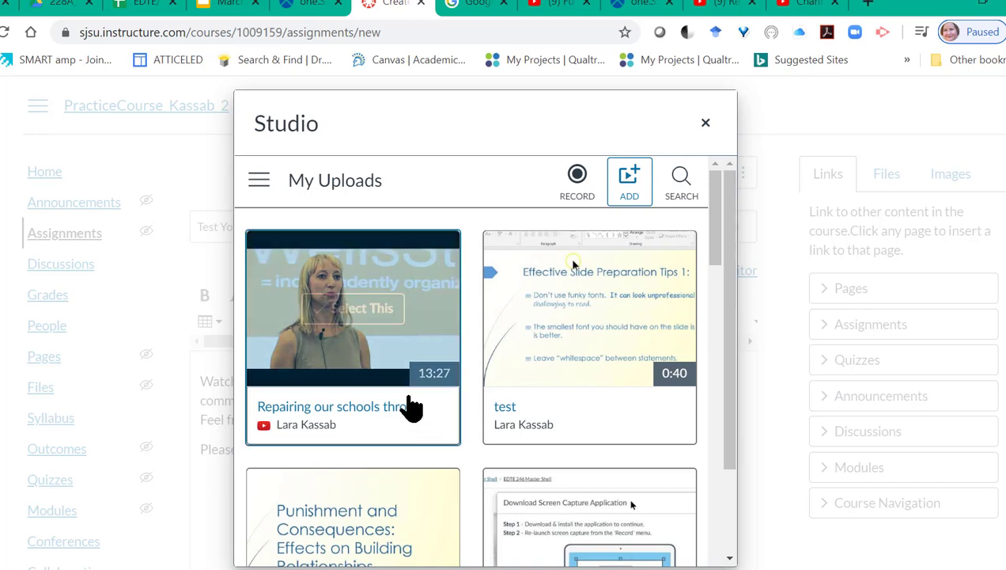
Select the newly added "Repairing our schools" video and embed it in the assignment description with Allow Comments on
{"action": "mouse_move", "coordinate": [355, 366]}
{"action": "left_click", "coordinate": [356, 310]}
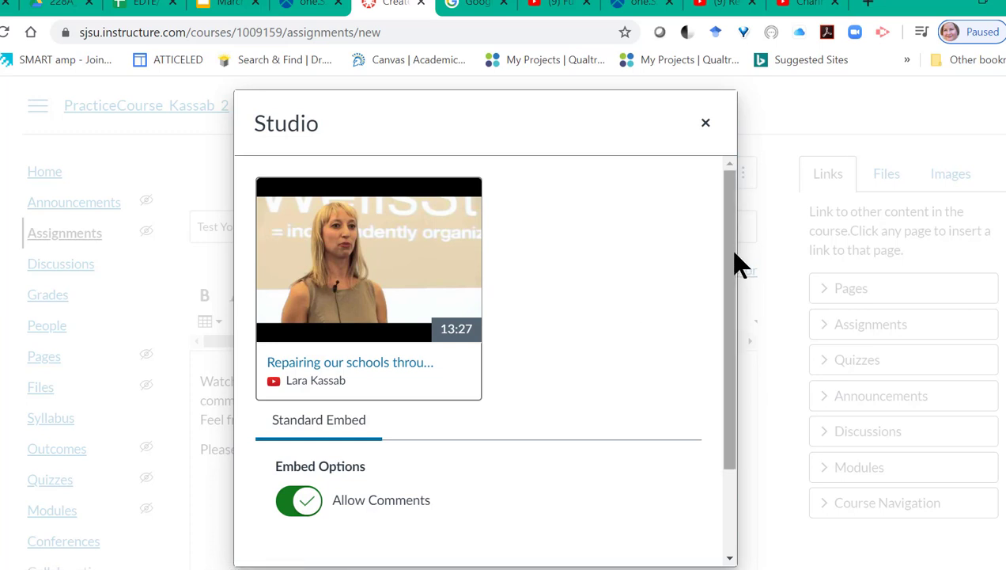
{"action": "left_click_drag", "start_coordinate": [729, 252], "coordinate": [736, 359]}
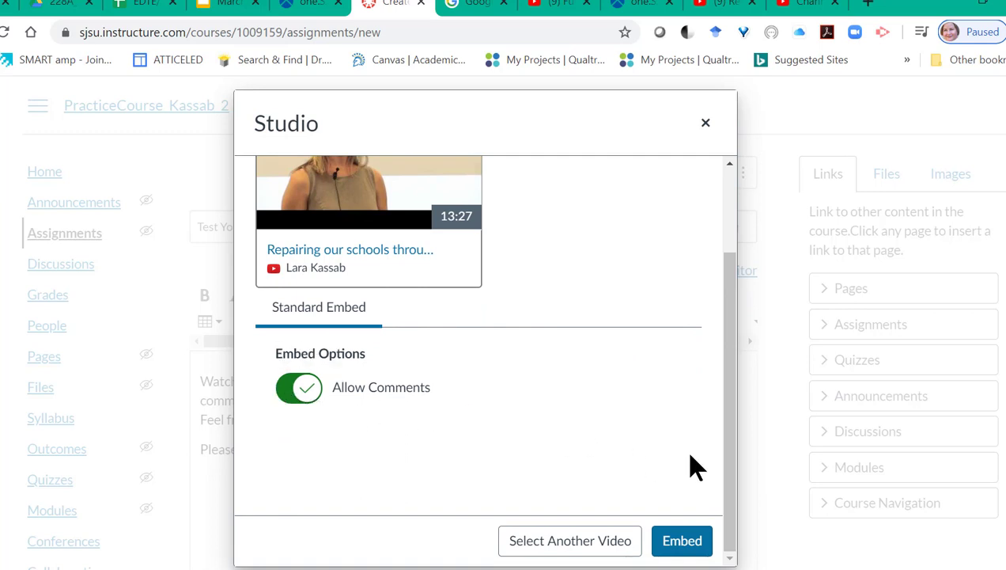
{"action": "left_click", "coordinate": [698, 542]}
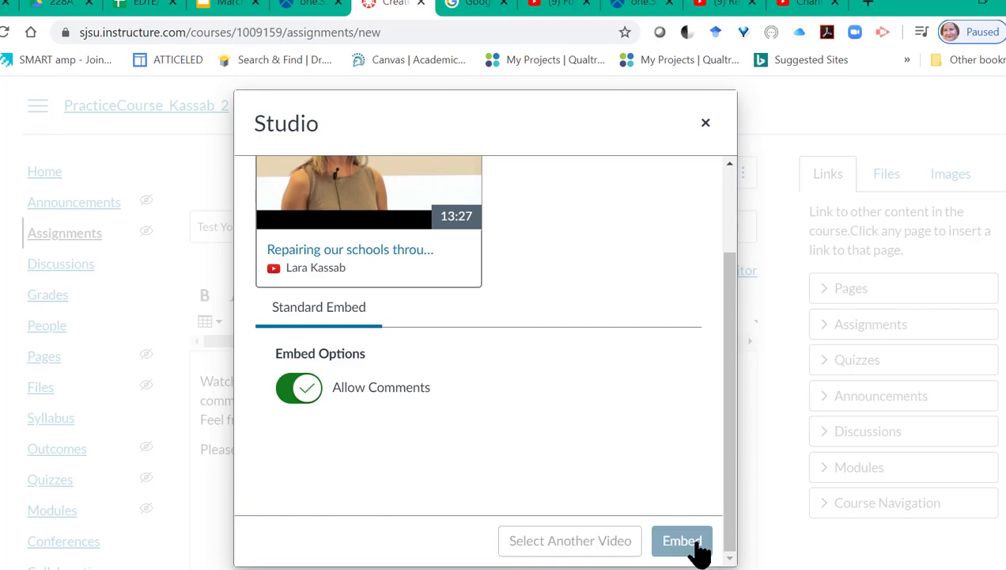
Play the embedded video in the assignment description and pause it at 0:31
{"action": "scroll", "coordinate": [698, 552], "scroll_direction": "down", "scroll_amount": 2}
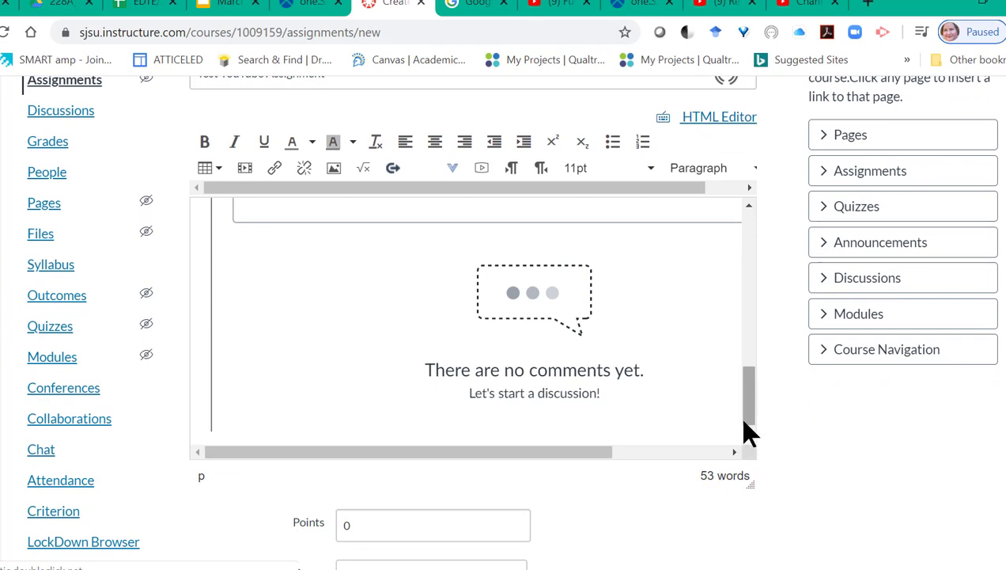
{"action": "left_click_drag", "start_coordinate": [746, 404], "coordinate": [732, 256]}
{"action": "left_click_drag", "start_coordinate": [723, 212], "coordinate": [758, 304]}
{"action": "left_click", "coordinate": [531, 317]}
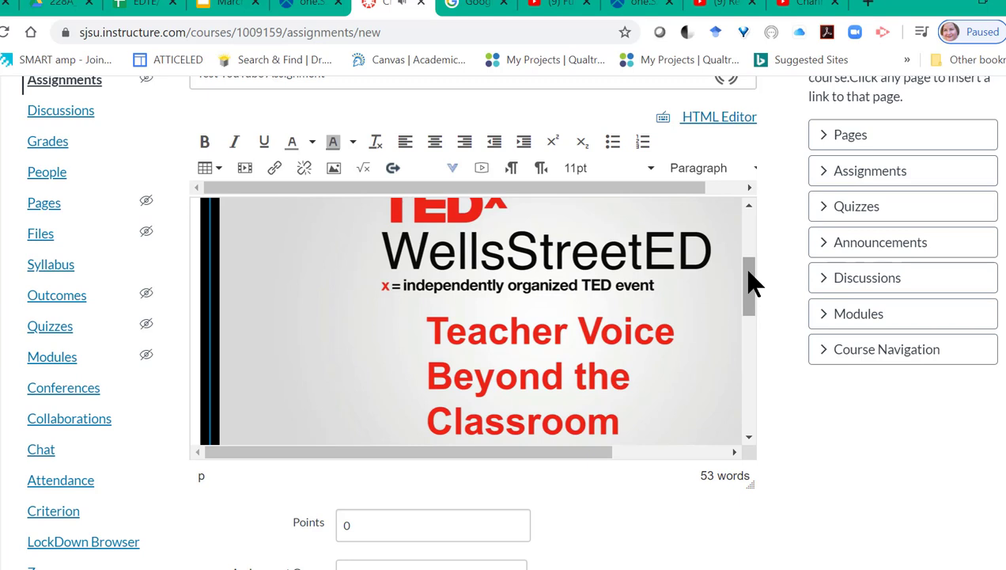
{"action": "left_click_drag", "start_coordinate": [750, 283], "coordinate": [757, 309]}
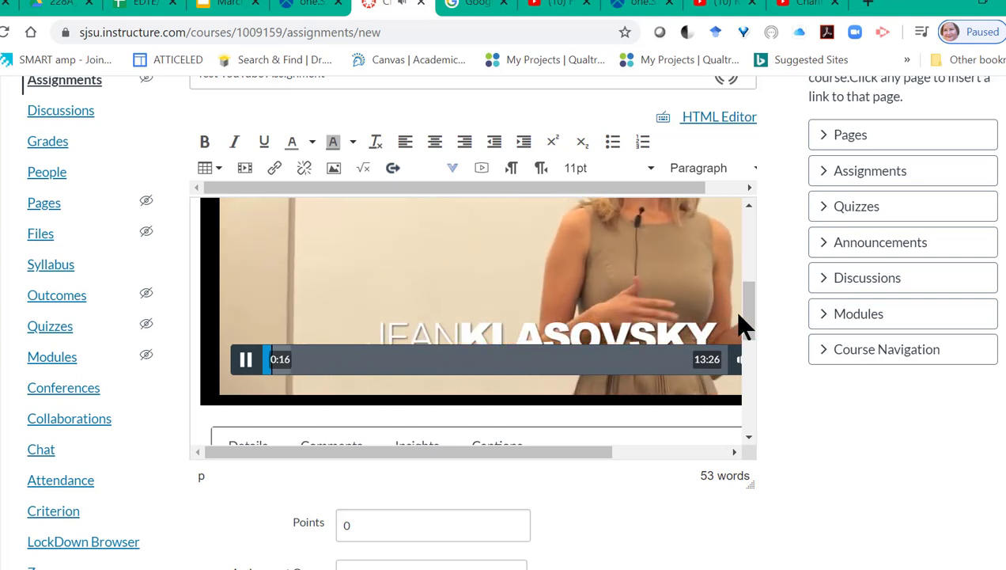
{"action": "mouse_move", "coordinate": [745, 320]}
{"action": "left_mouse_down"}
{"action": "mouse_move", "coordinate": [745, 307]}
{"action": "mouse_move", "coordinate": [748, 329]}
{"action": "left_mouse_up"}
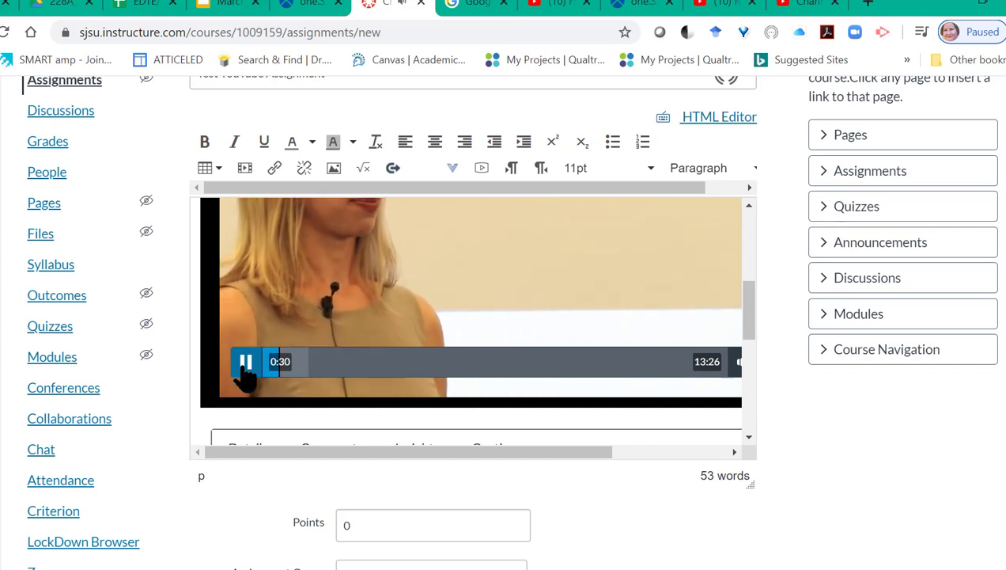
{"action": "left_click", "coordinate": [245, 370]}
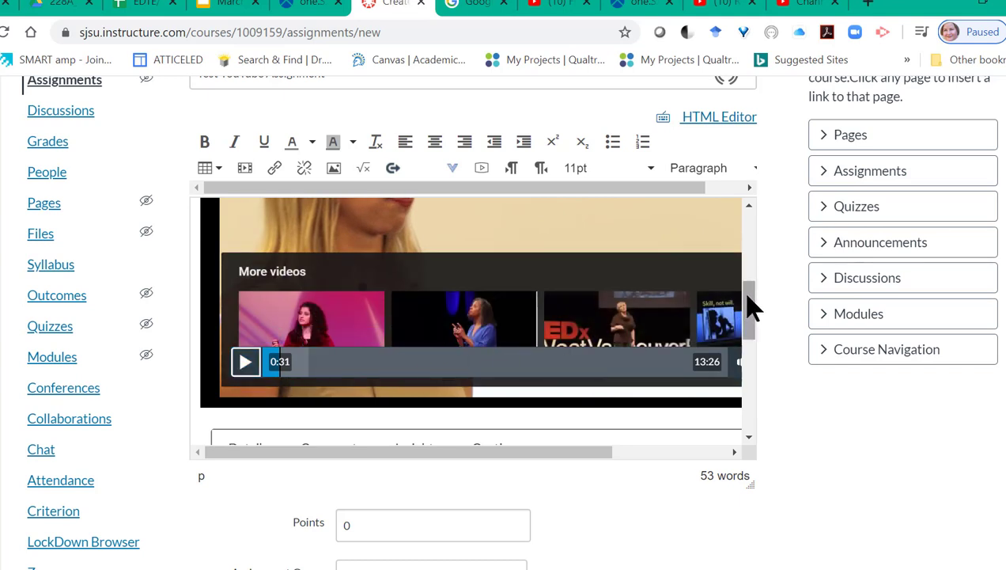
Post the comment "Hmmm. That's what I used to do!" on the embedded video at 0:31
{"action": "left_click_drag", "start_coordinate": [751, 305], "coordinate": [764, 354]}
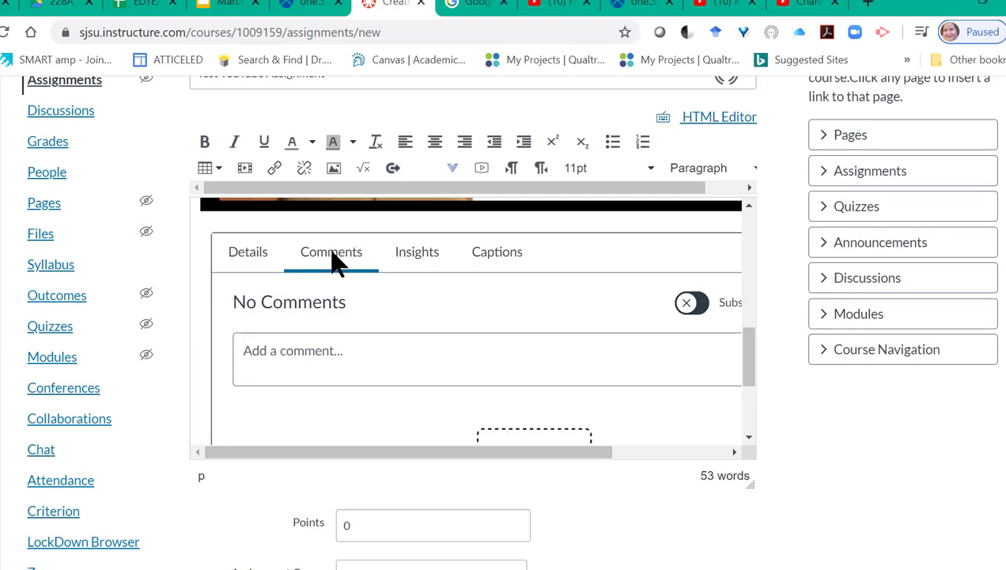
{"action": "left_click", "coordinate": [330, 349]}
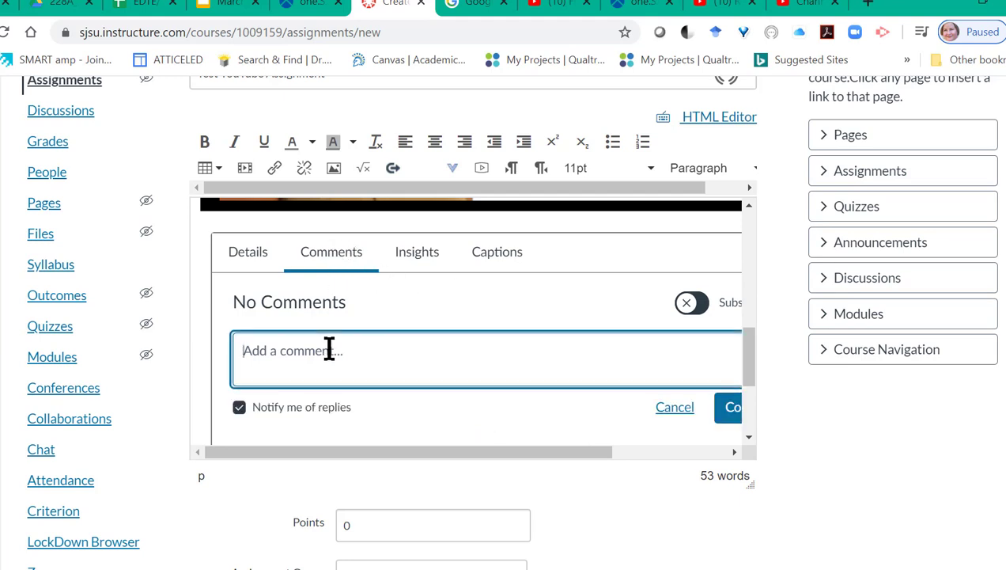
{"action": "type", "text": "Hm"}
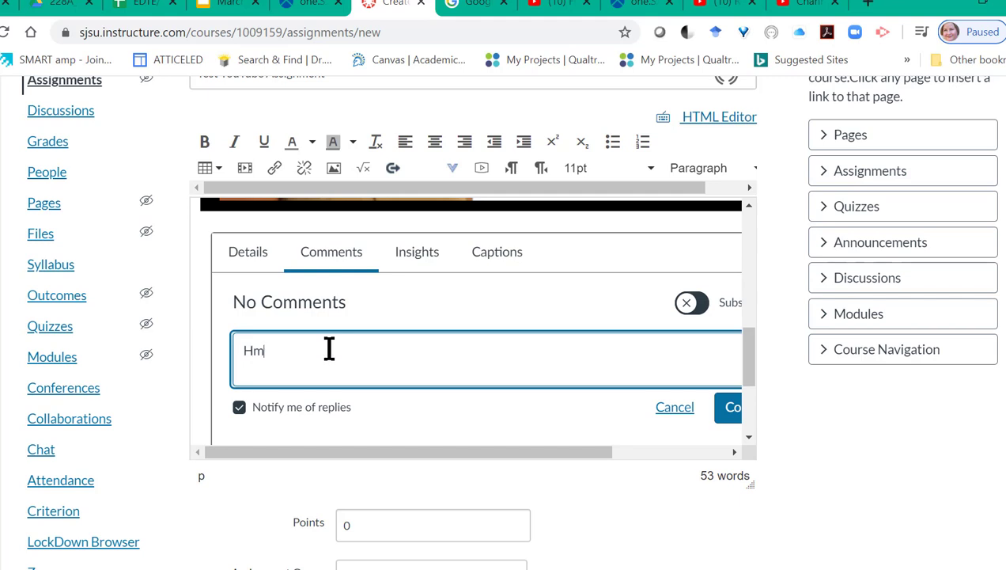
{"action": "type", "text": "mm. That's what I use"}
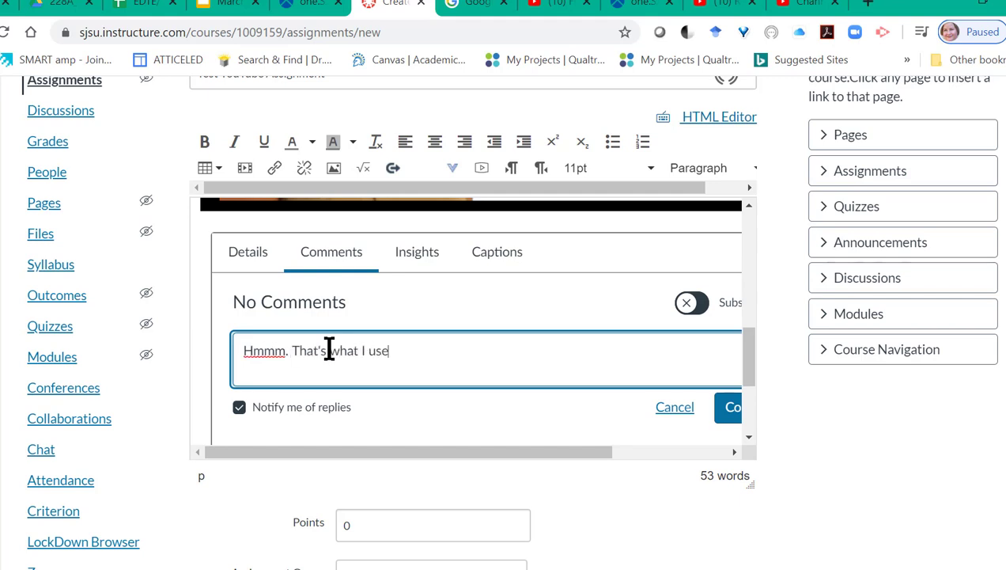
{"action": "type", "text": "d to do!"}
{"action": "left_click_drag", "start_coordinate": [498, 451], "coordinate": [625, 455]}
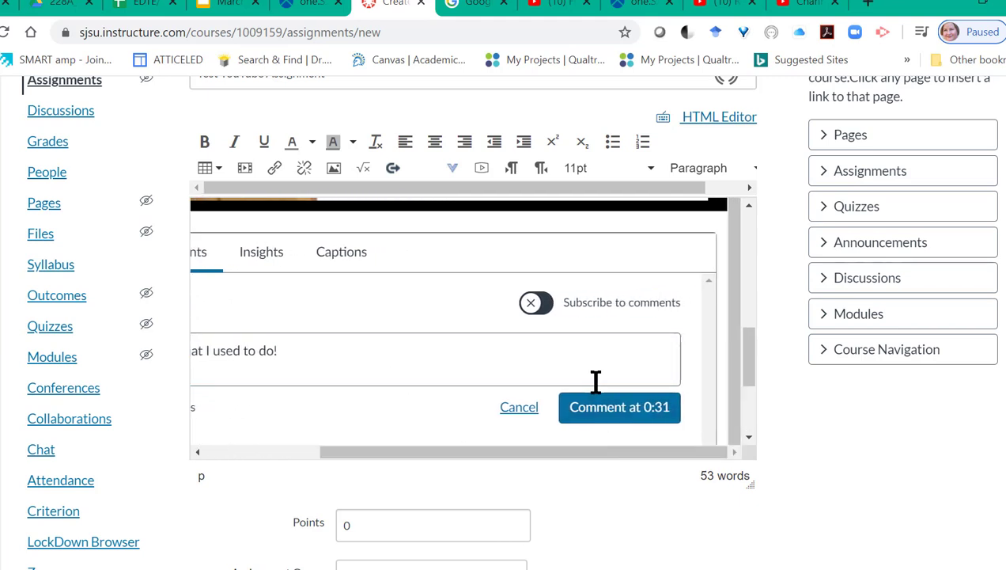
{"action": "left_click", "coordinate": [658, 419]}
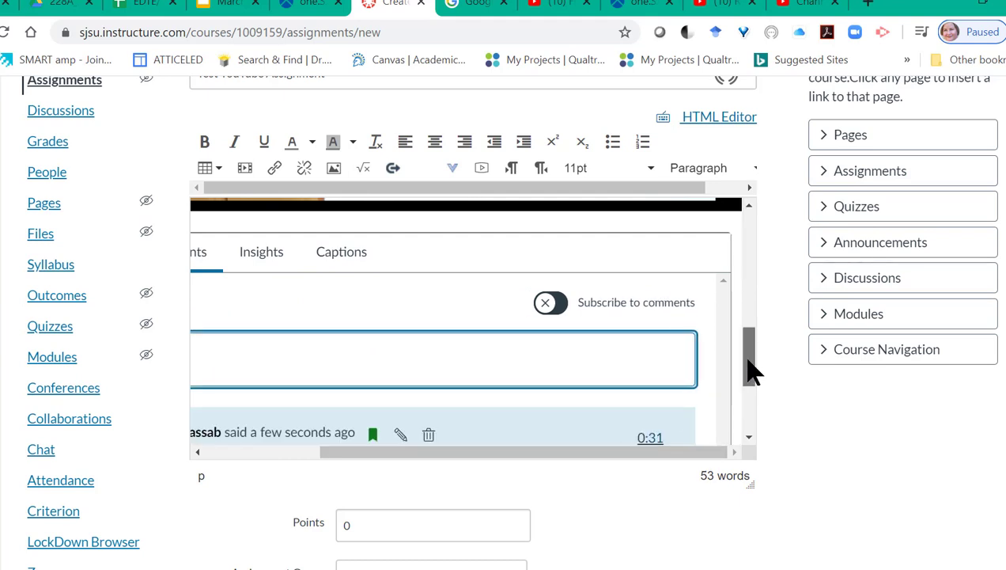
Examine the posted comment on the video timeline and in the comment list, and review the assignment's grading, submission and due date settings
{"action": "left_click_drag", "start_coordinate": [748, 370], "coordinate": [760, 288]}
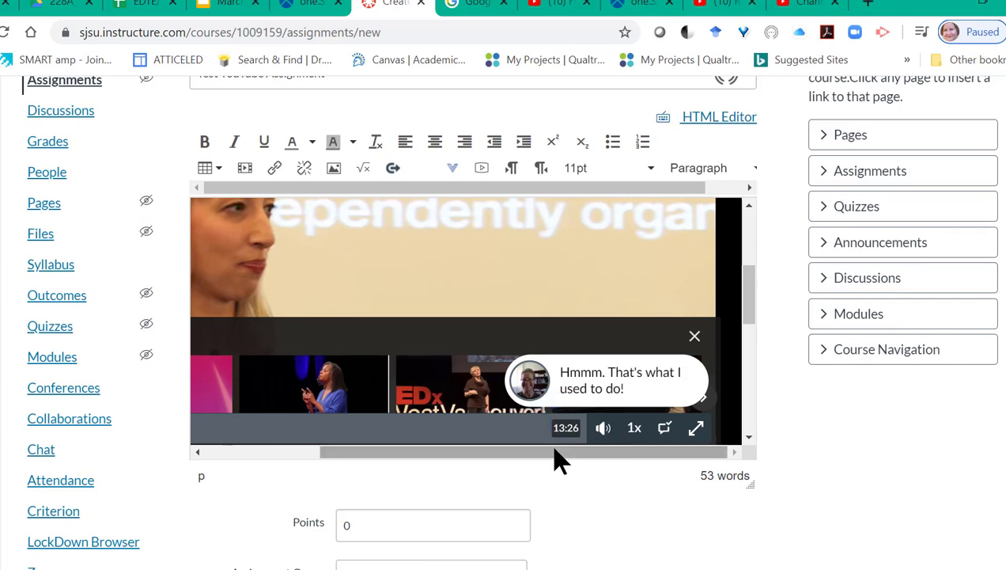
{"action": "left_click_drag", "start_coordinate": [559, 456], "coordinate": [384, 466]}
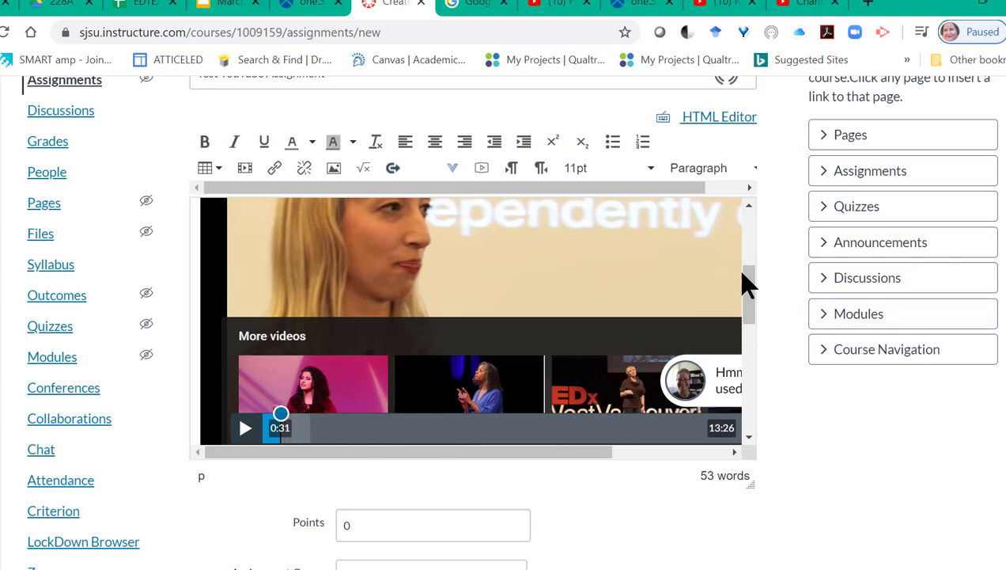
{"action": "left_click_drag", "start_coordinate": [752, 280], "coordinate": [762, 392]}
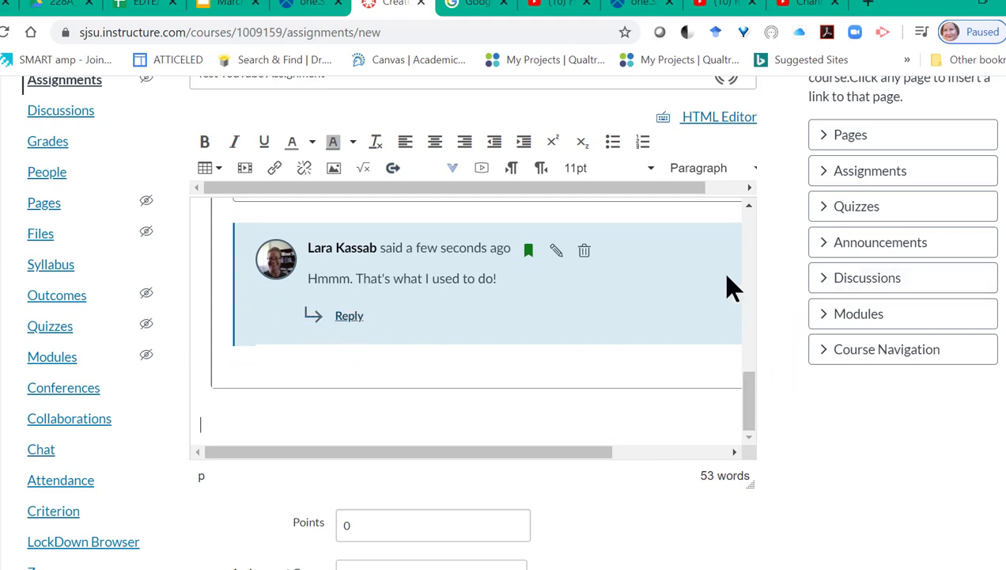
{"action": "left_click_drag", "start_coordinate": [756, 407], "coordinate": [765, 280]}
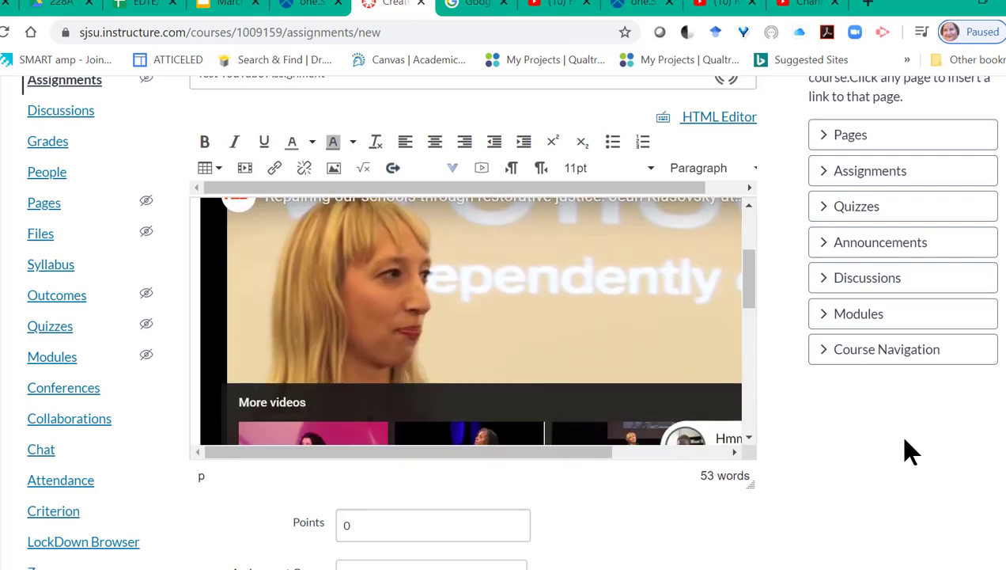
{"action": "scroll", "coordinate": [507, 316], "scroll_direction": "down", "scroll_amount": 5}
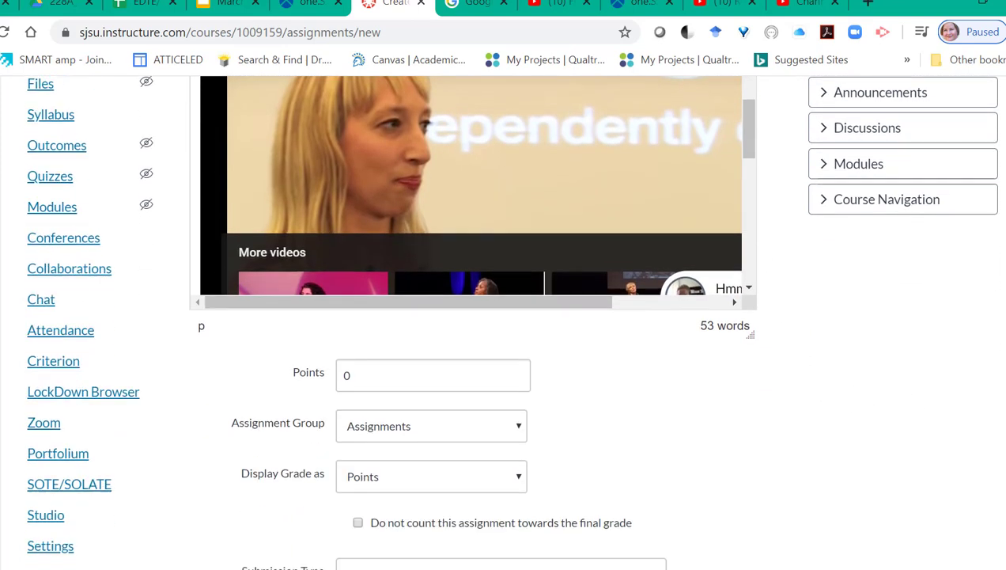
{"action": "scroll", "coordinate": [506, 317], "scroll_direction": "down", "scroll_amount": 1}
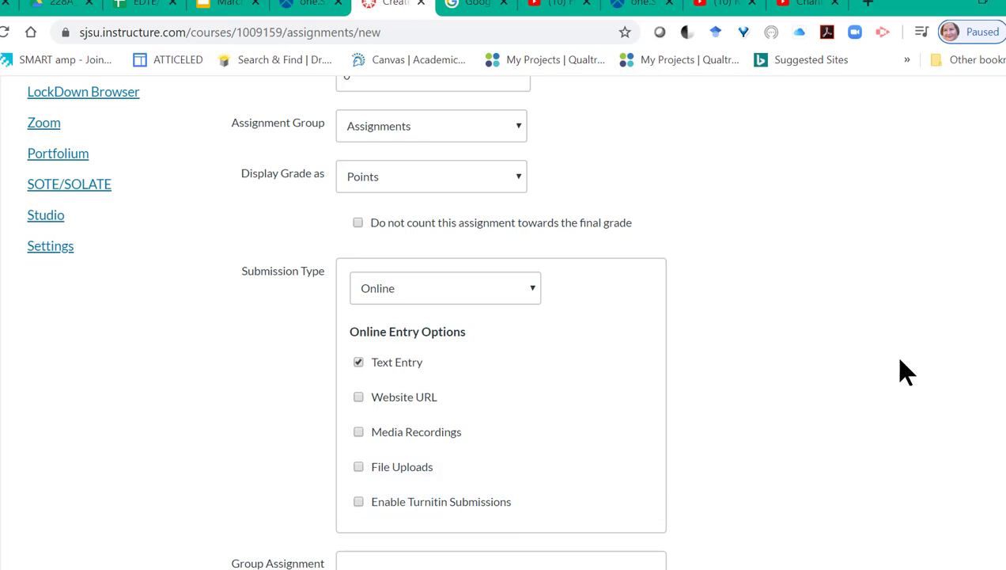
{"action": "scroll", "coordinate": [503, 317], "scroll_direction": "down", "scroll_amount": 5}
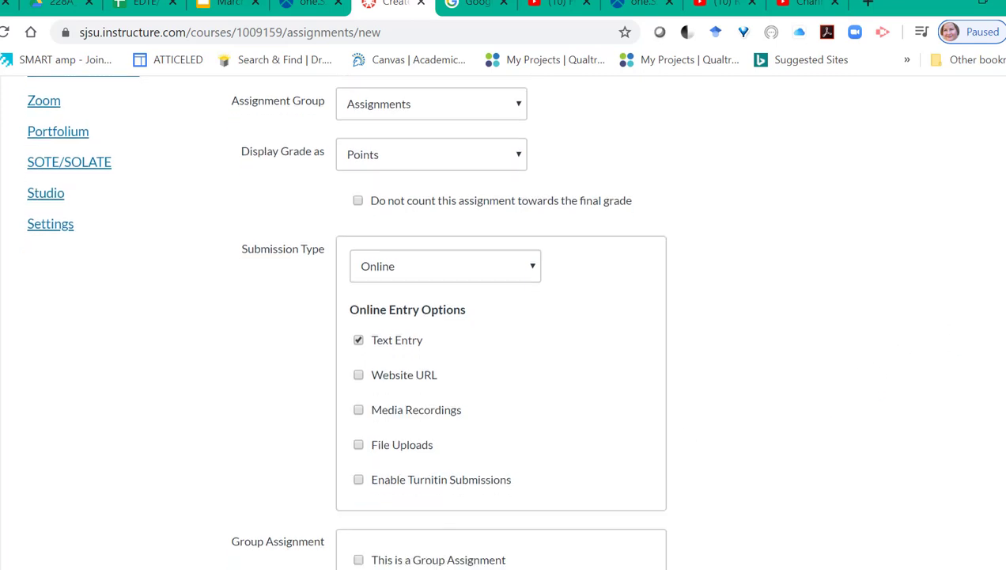
{"action": "scroll", "coordinate": [503, 317], "scroll_direction": "down", "scroll_amount": 3}
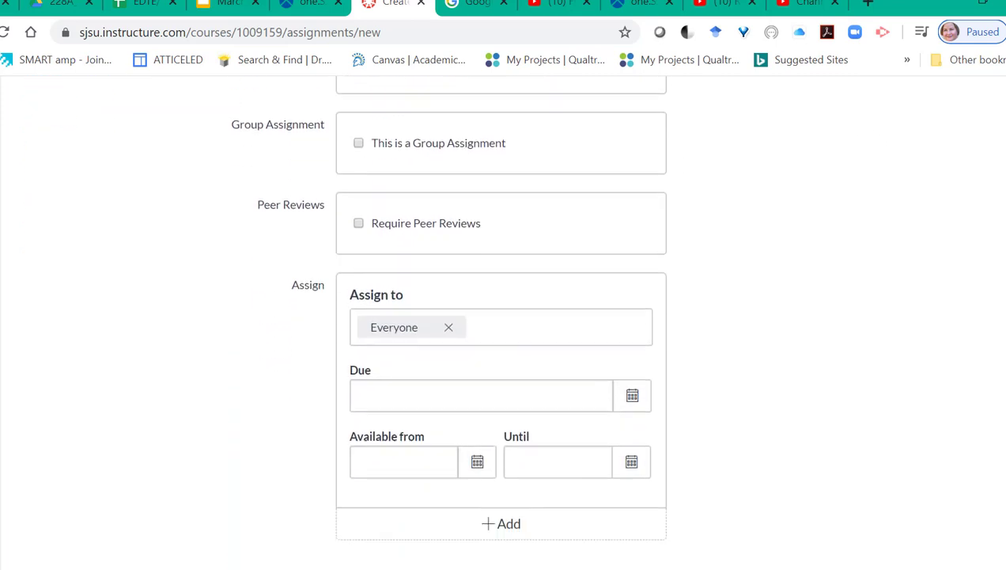
{"action": "scroll", "coordinate": [1004, 194], "scroll_direction": "up", "scroll_amount": 12}
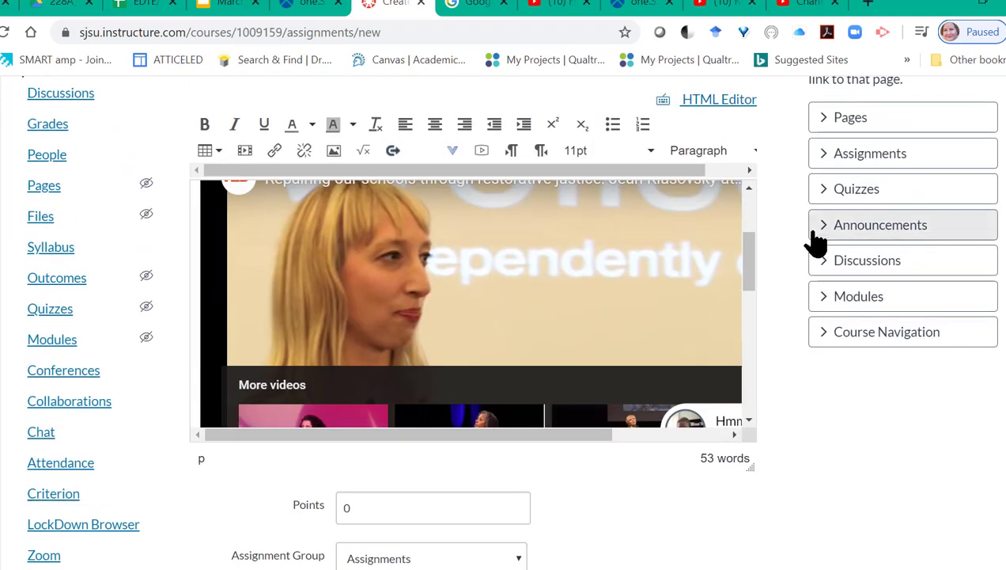
Add the line "Follow-up assignment: find resources and post them as replies!" below the embedded video in the description
{"action": "left_click_drag", "start_coordinate": [751, 275], "coordinate": [773, 396]}
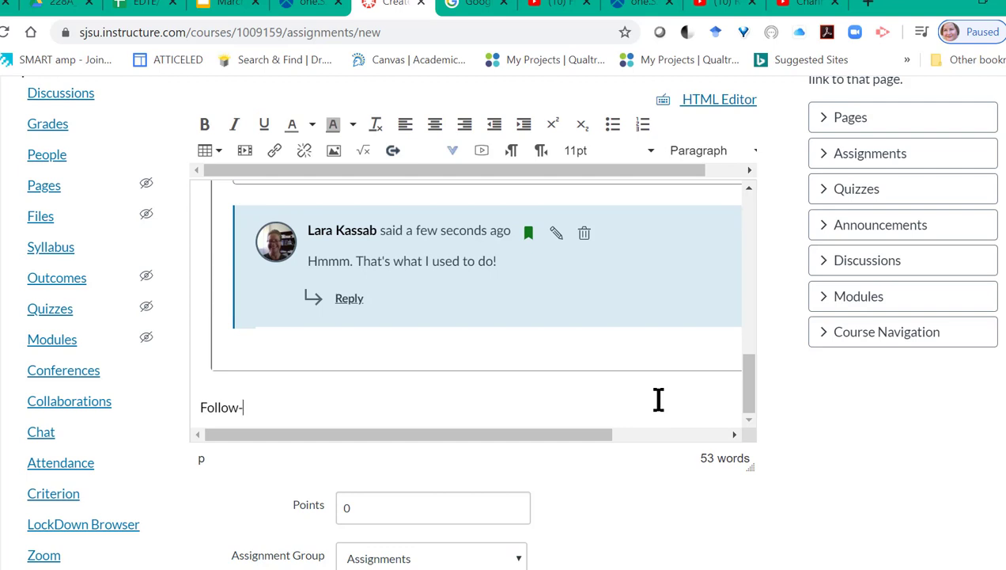
{"action": "type", "text": "gnment:"}
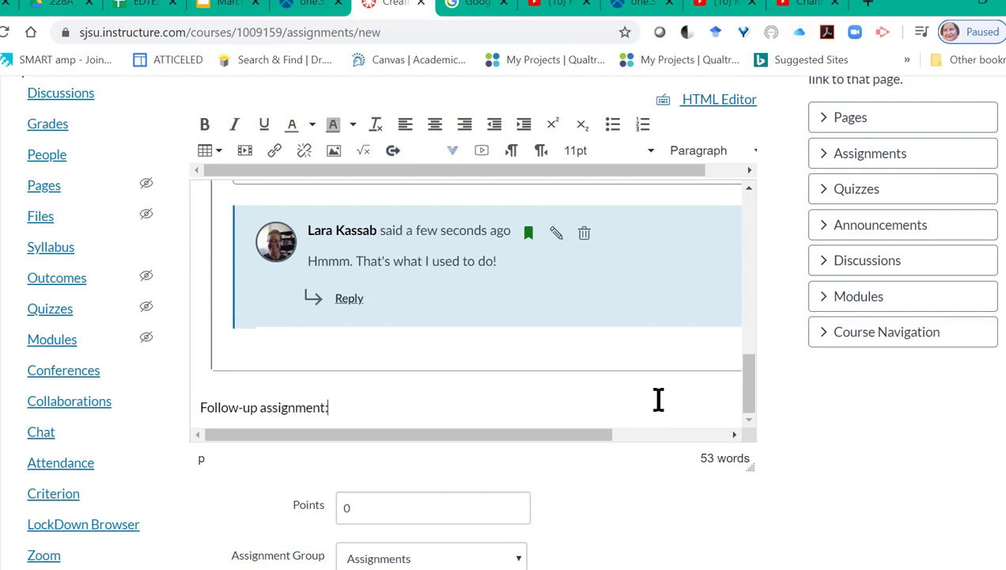
{"action": "type", "text": " find resources and post them as replies!"}
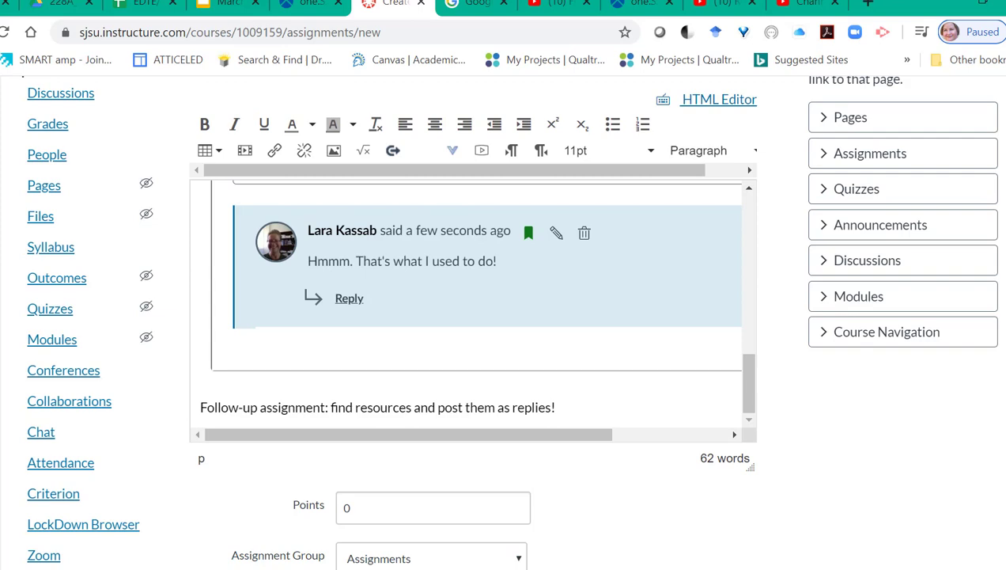
Save and publish the assignment with its current settings
{"action": "scroll", "coordinate": [503, 316], "scroll_direction": "down", "scroll_amount": 10}
{"action": "scroll", "coordinate": [503, 316], "scroll_direction": "down", "scroll_amount": 3}
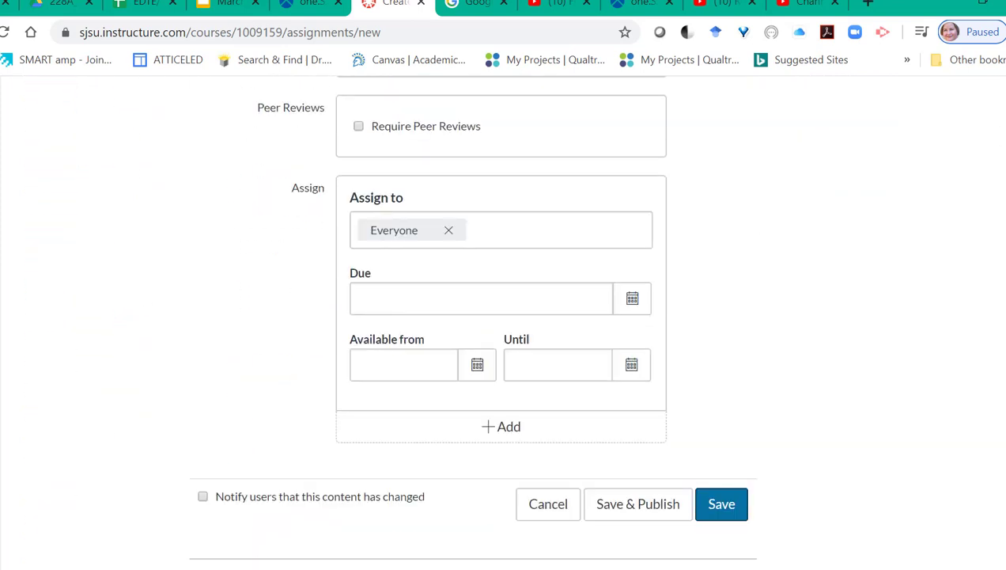
{"action": "left_click", "coordinate": [645, 501]}
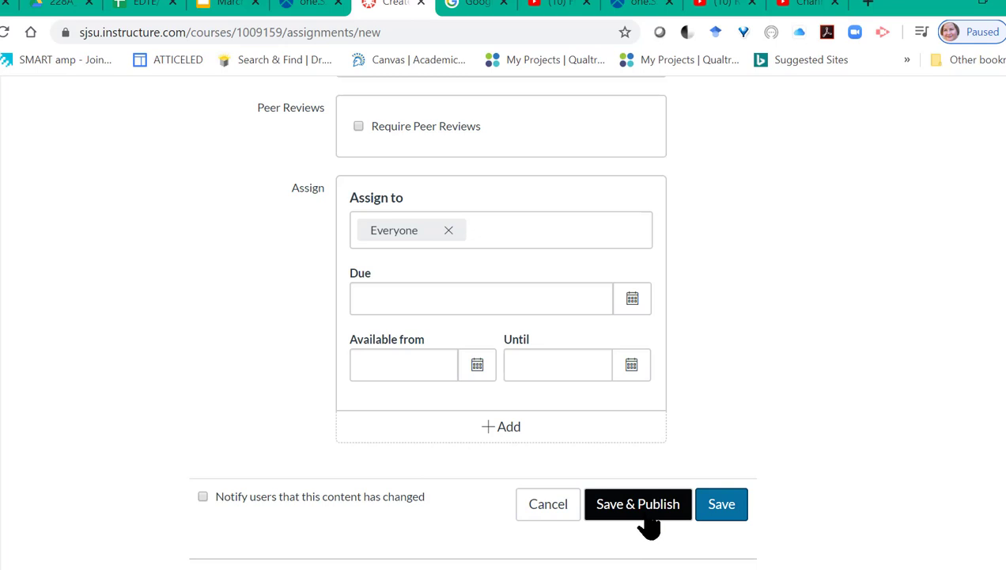
{"action": "left_click", "coordinate": [645, 513]}
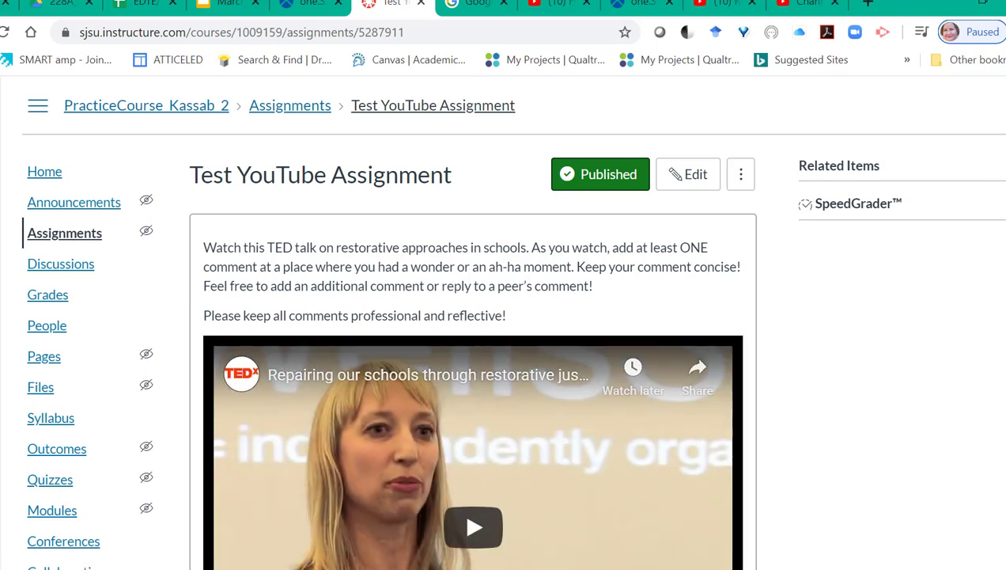
Review the published assignment page, including the instructions, embedded video, timed comment and follow-up text
{"action": "scroll", "coordinate": [473, 332], "scroll_direction": "down", "scroll_amount": 3}
{"action": "scroll", "coordinate": [473, 332], "scroll_direction": "down", "scroll_amount": 5}
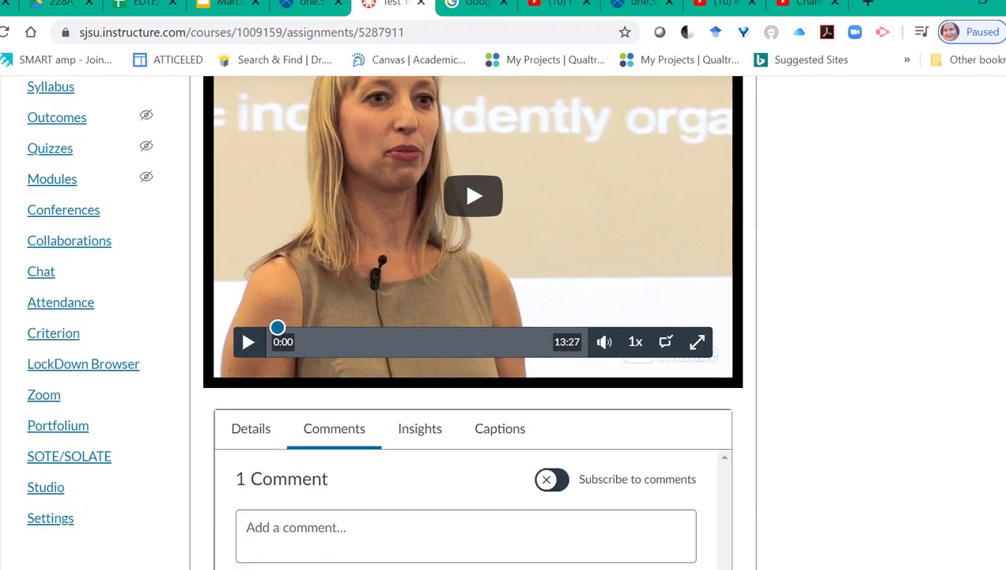
{"action": "scroll", "coordinate": [473, 332], "scroll_direction": "down", "scroll_amount": 2}
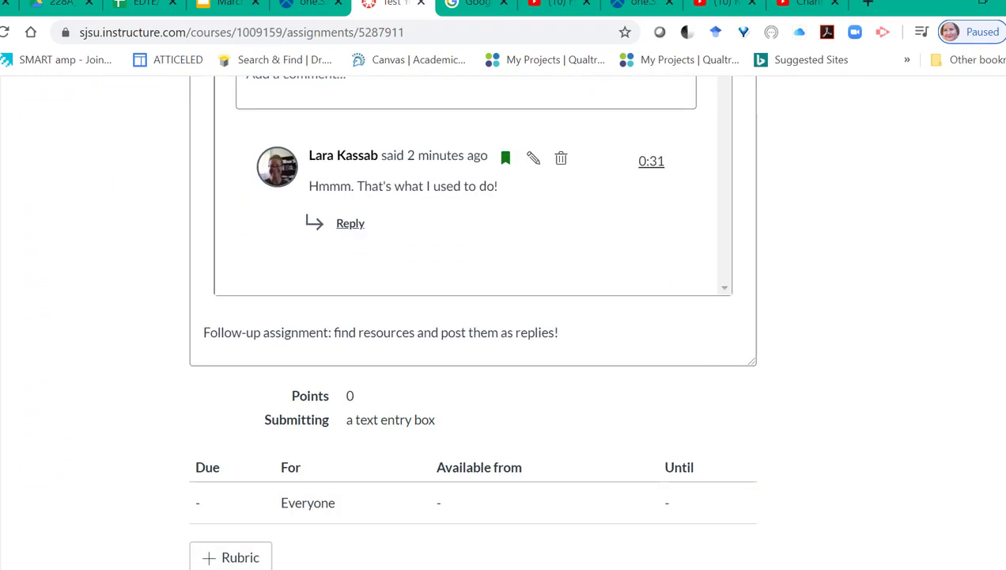
{"action": "scroll", "coordinate": [473, 332], "scroll_direction": "up", "scroll_amount": 7}
{"action": "scroll", "coordinate": [473, 332], "scroll_direction": "down", "scroll_amount": 2}
{"action": "scroll", "coordinate": [240, 143], "scroll_direction": "down", "scroll_amount": 2}
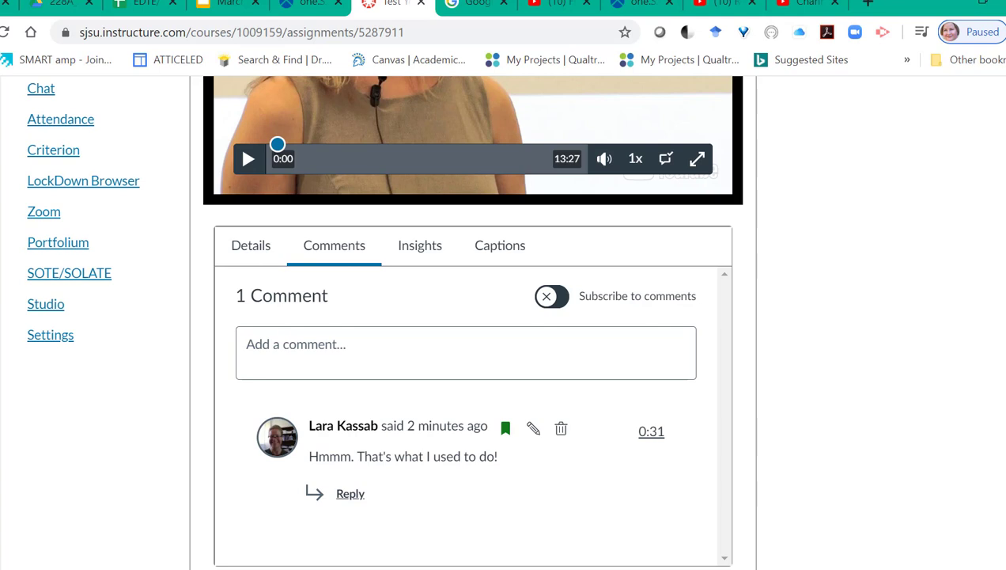
{"action": "scroll", "coordinate": [474, 316], "scroll_direction": "down", "scroll_amount": 2}
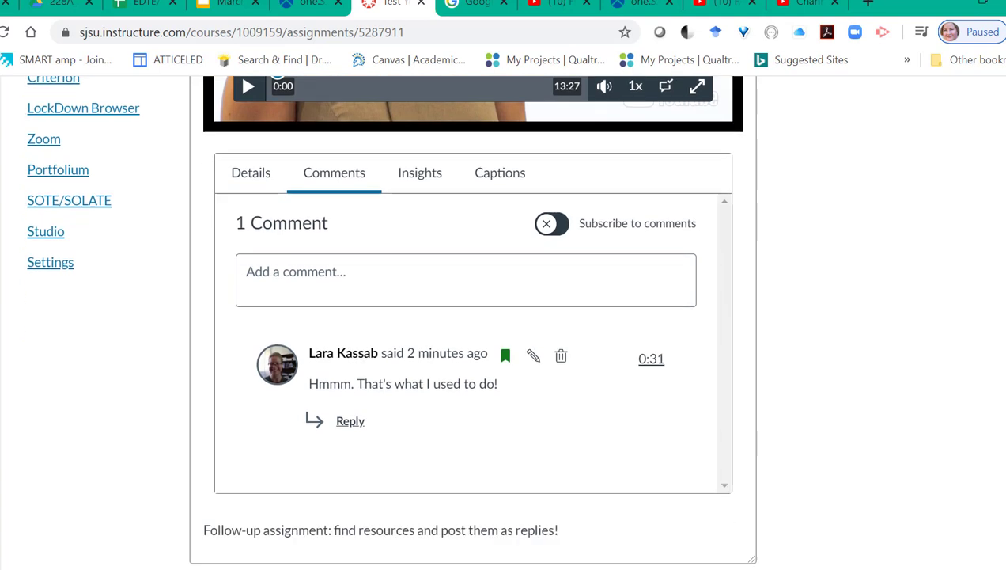
{"action": "scroll", "coordinate": [474, 317], "scroll_direction": "up", "scroll_amount": 6}
{"action": "scroll", "coordinate": [474, 316], "scroll_direction": "up", "scroll_amount": 3}
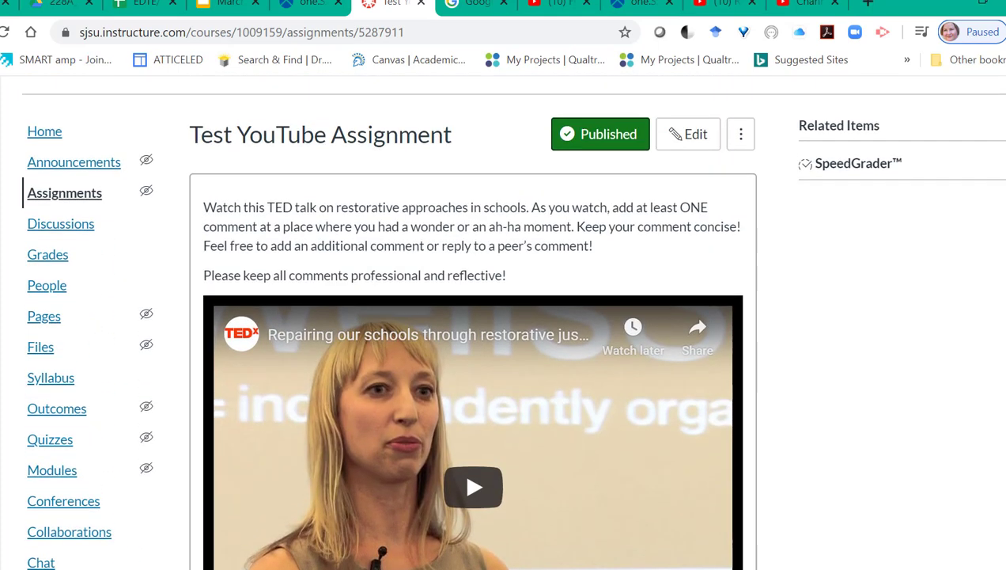